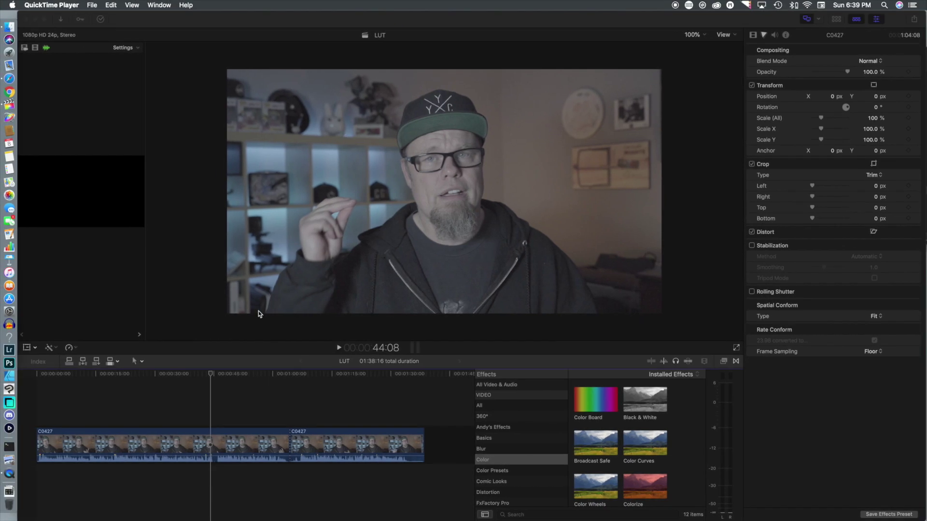
Save the current frame as a JPEG still titled Office to the Desktop.
click(915, 23)
click(915, 21)
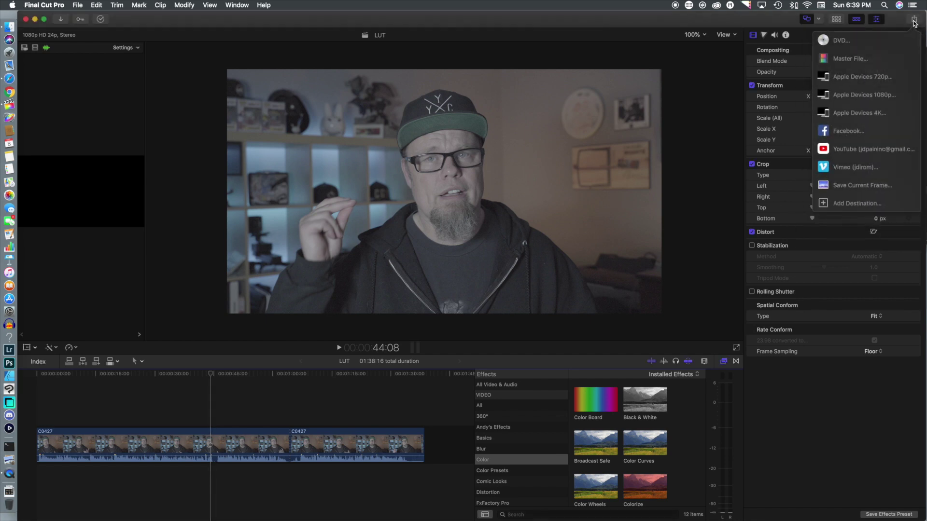
click(852, 185)
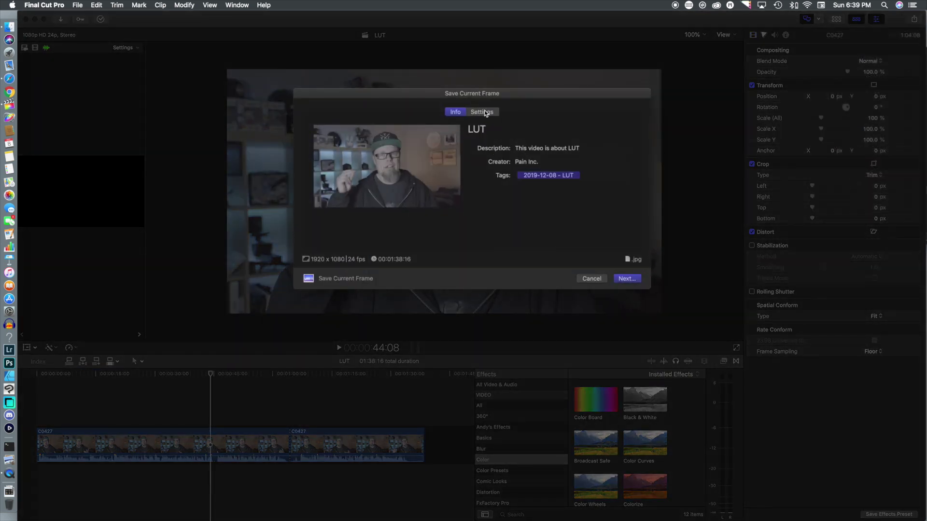
double_click(491, 128)
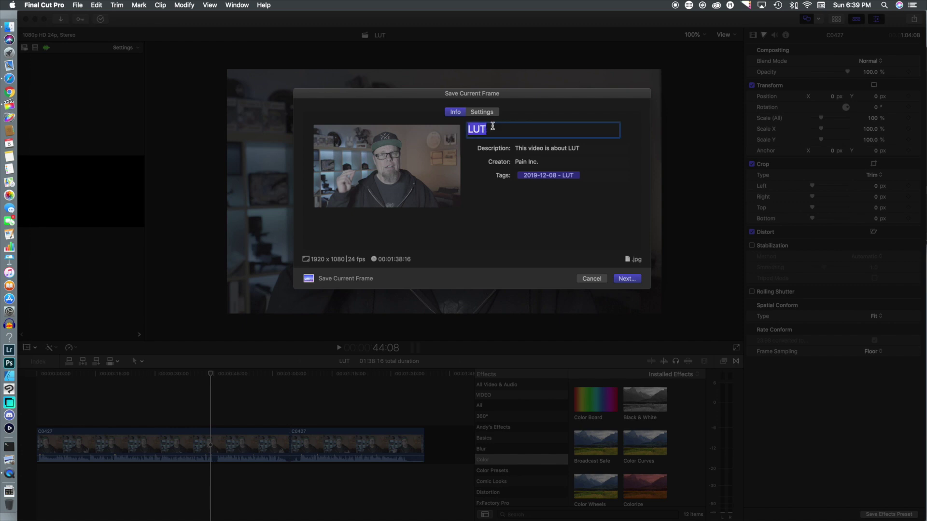
text(Office)
click(488, 113)
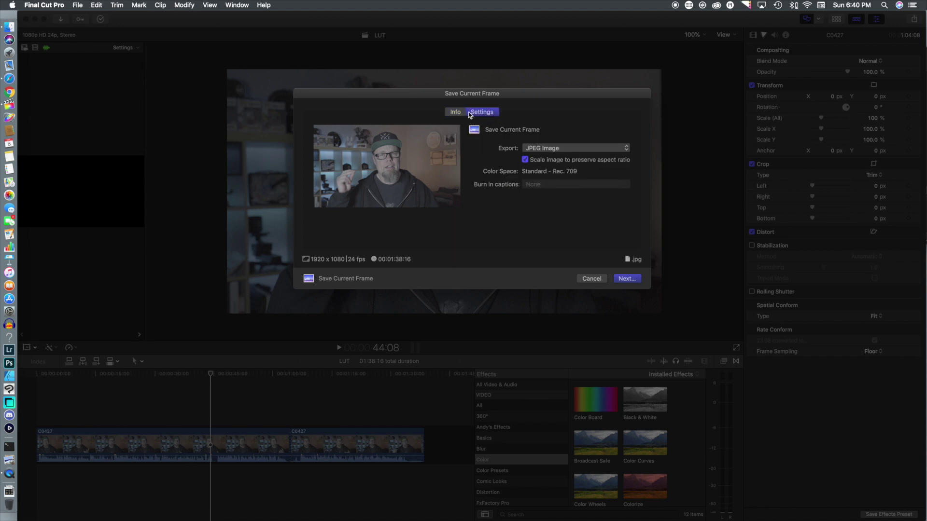
click(630, 279)
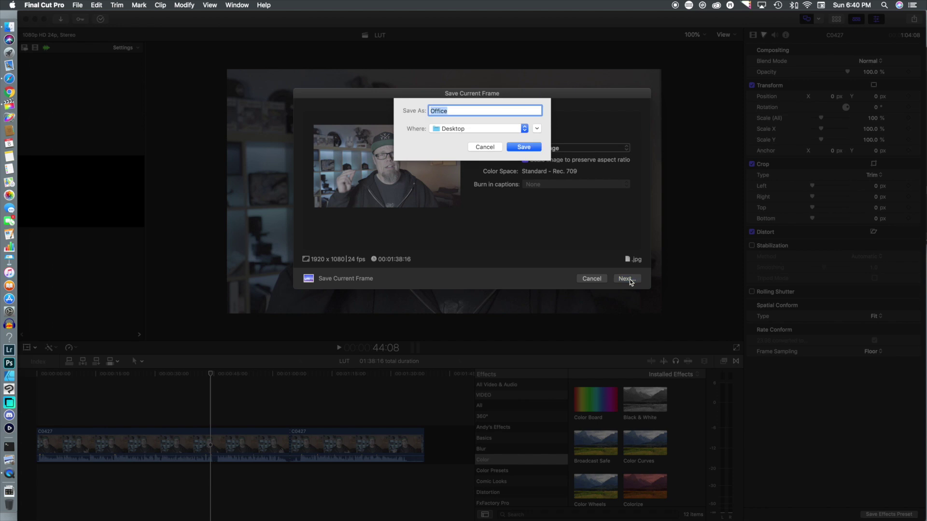
click(536, 148)
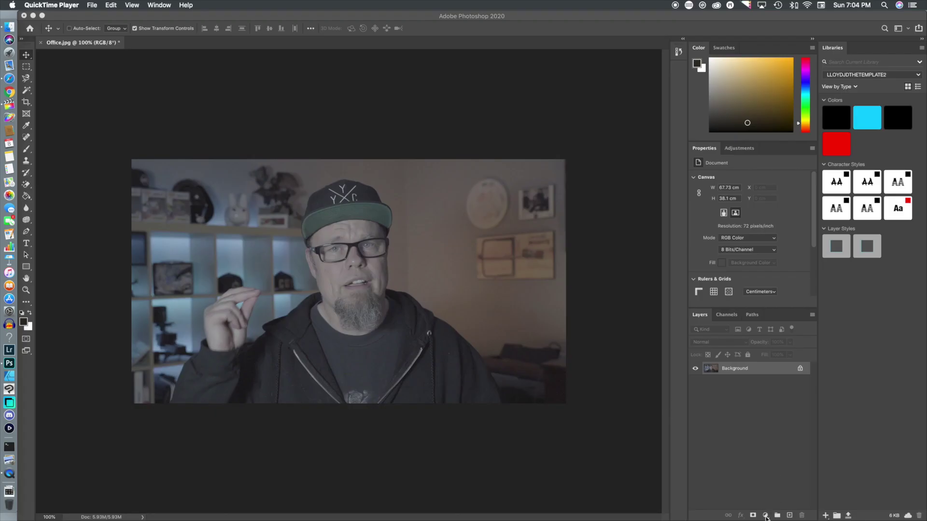
click(766, 516)
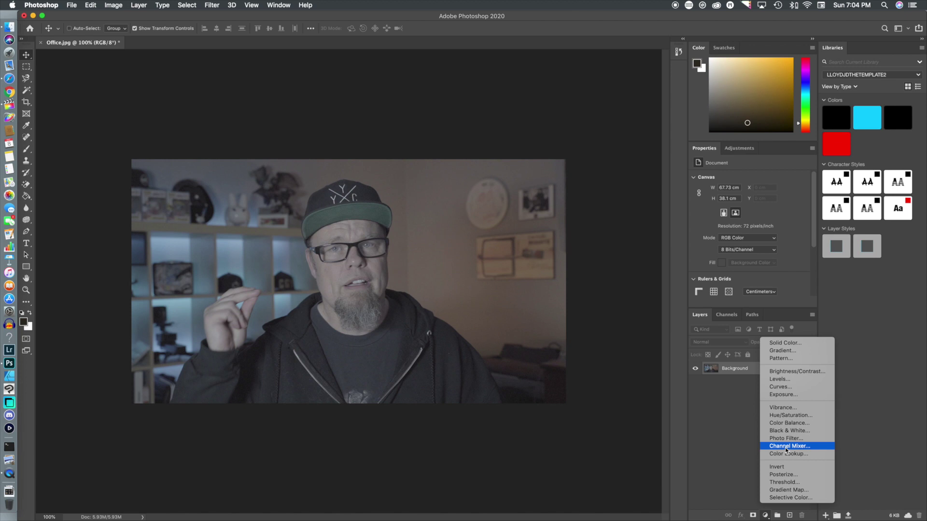
Add a Brightness/Contrast adjustment layer with Contrast 47, then add a Vibrance layer.
click(796, 371)
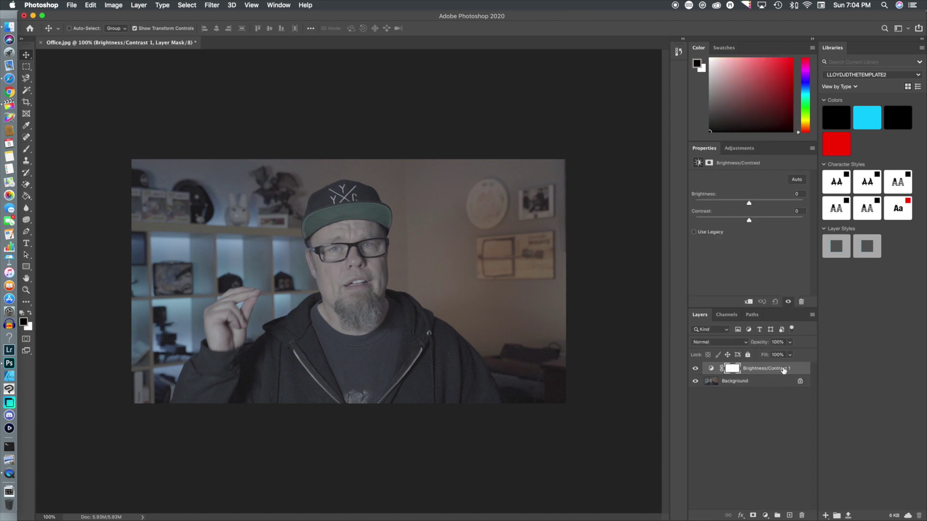
drag(749, 221, 775, 223)
click(765, 515)
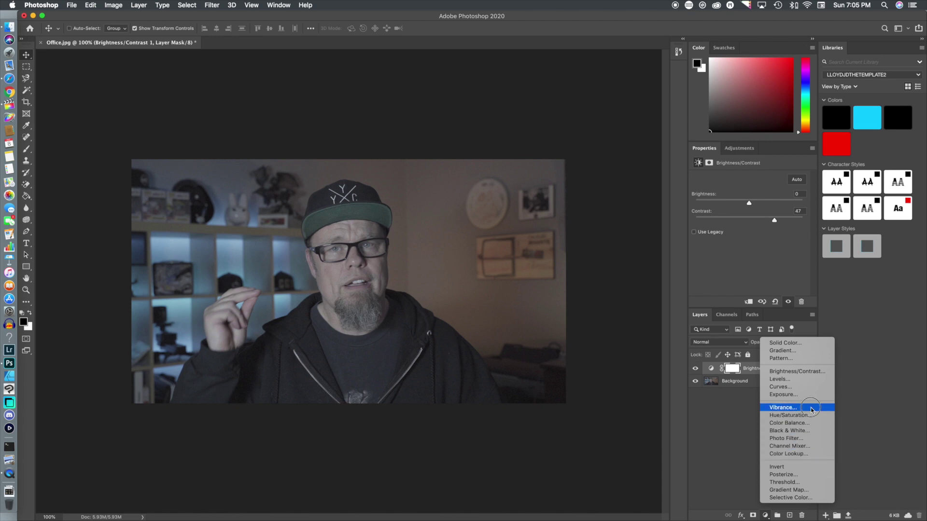
click(802, 407)
Set the Vibrance layer to Vibrance +37 and Saturation +65.
drag(749, 186, 784, 209)
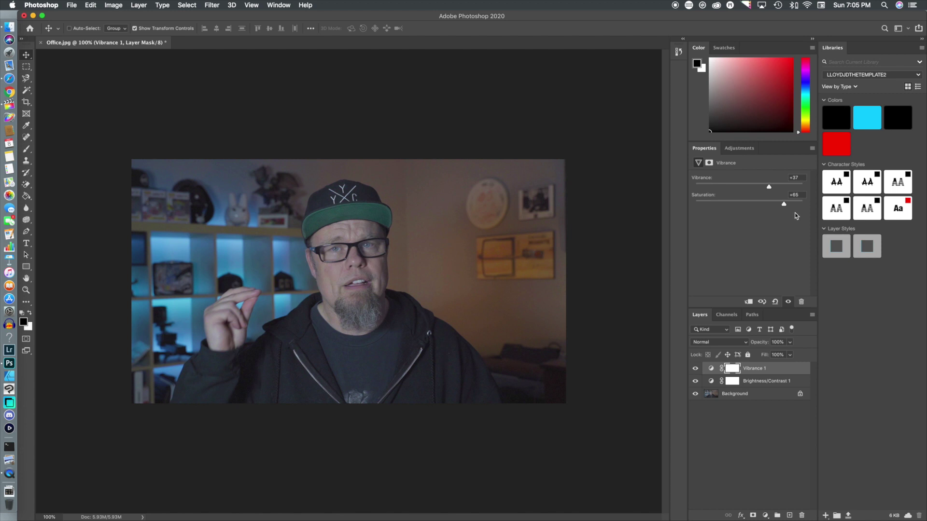
click(765, 515)
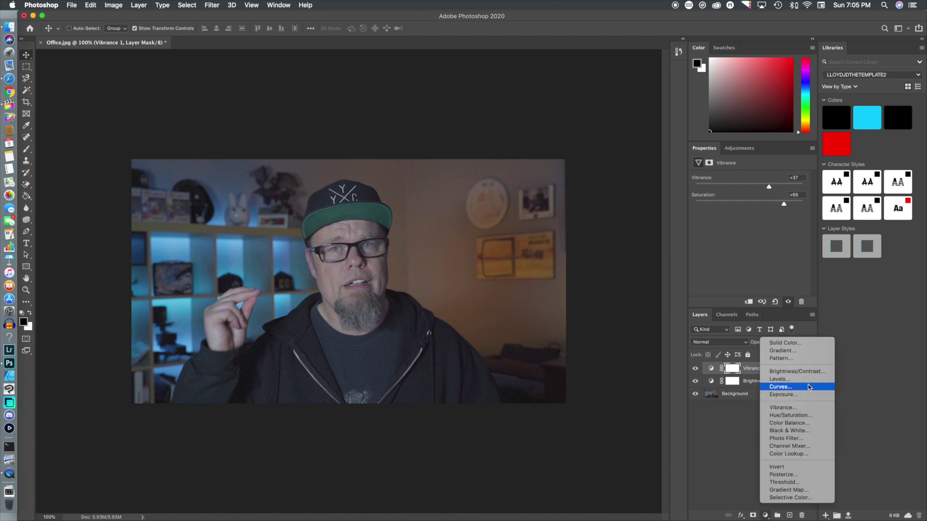
Add a Color Balance layer and shift the midtones to +32, +8, +26.
click(818, 424)
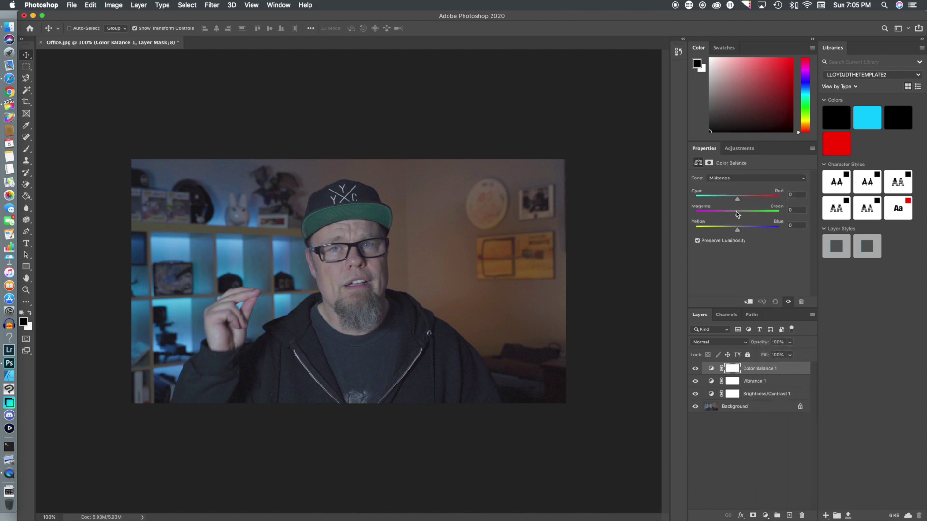
drag(737, 197, 744, 201)
drag(743, 200, 752, 201)
drag(737, 213, 741, 215)
drag(739, 226, 749, 230)
Set the Color Balance highlights to Red +40, Green +26, Blue +6.
click(758, 178)
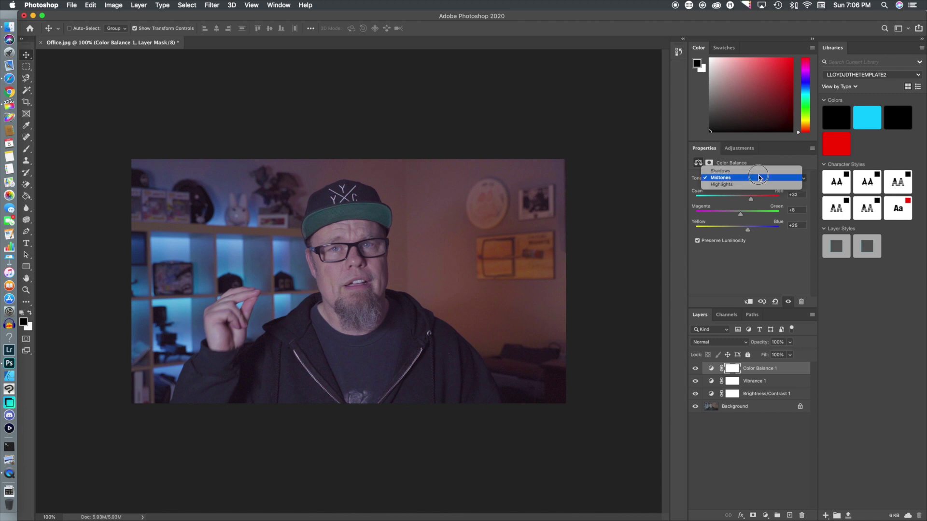
click(749, 185)
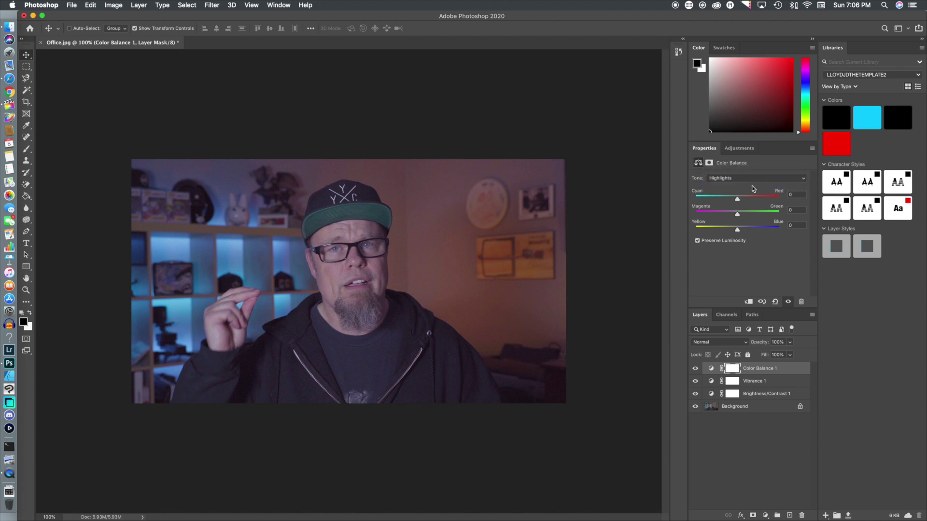
drag(739, 200, 755, 202)
drag(738, 215, 748, 216)
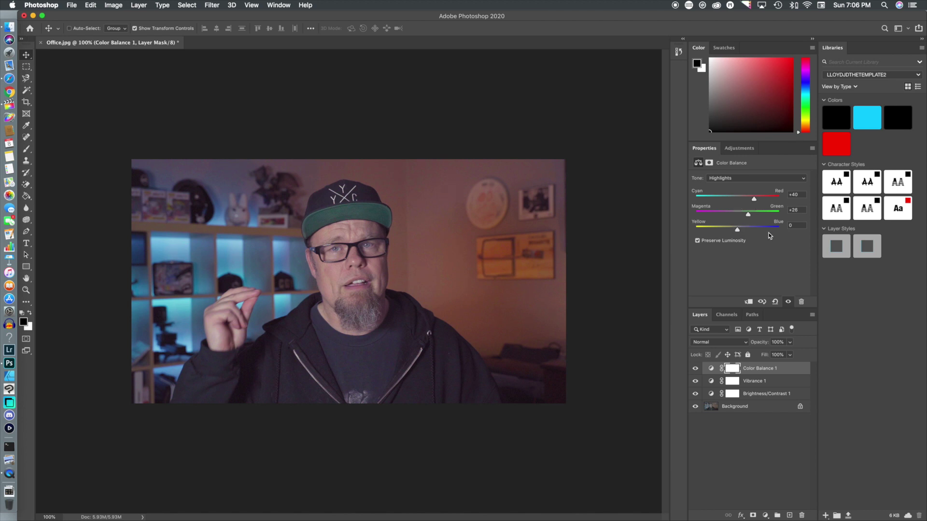
drag(736, 231, 740, 231)
click(765, 515)
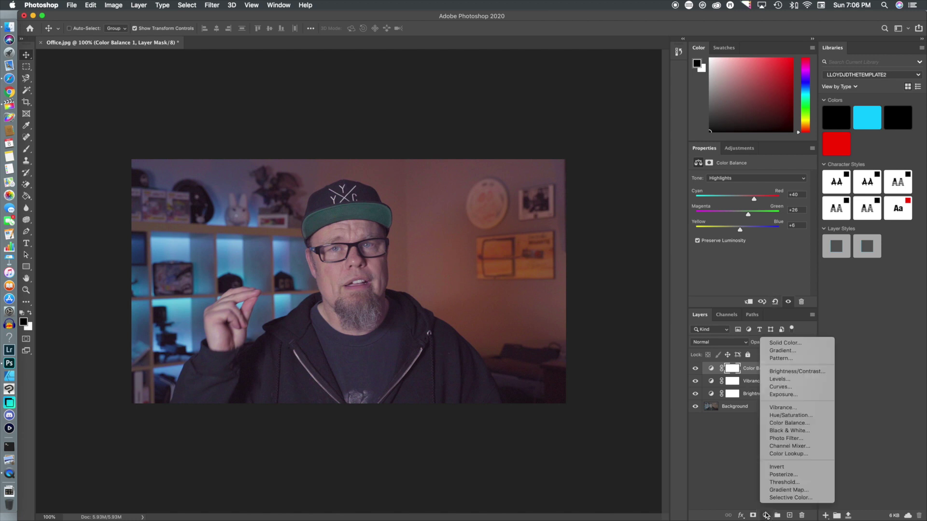
Add a Levels adjustment layer with input levels 21, 1.00 and 234.
click(778, 379)
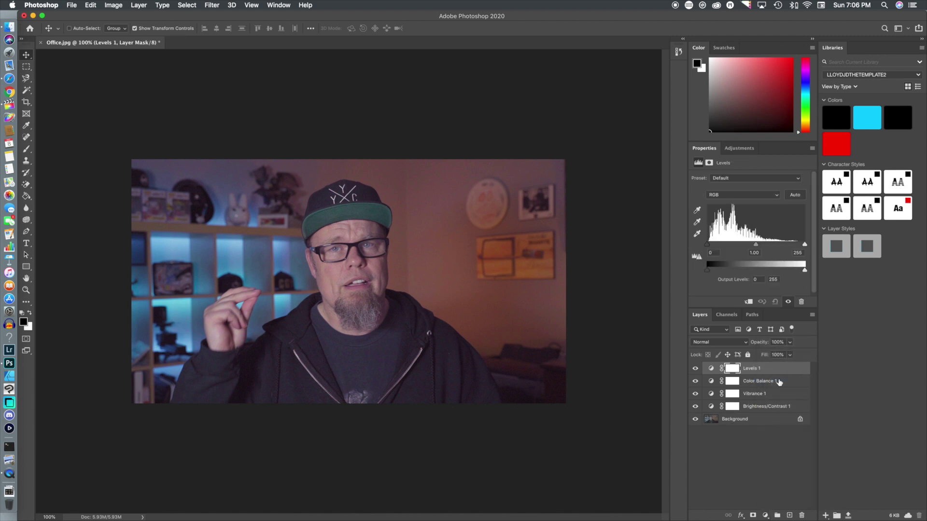
drag(707, 244, 708, 245)
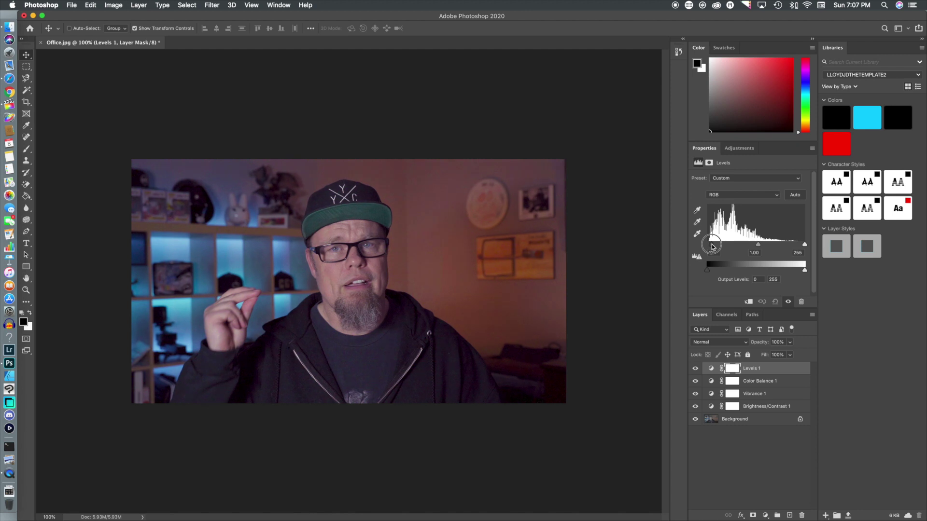
drag(711, 244, 712, 244)
mouse_move(804, 248)
mouse_down()
mouse_move(790, 248)
mouse_move(798, 249)
mouse_up()
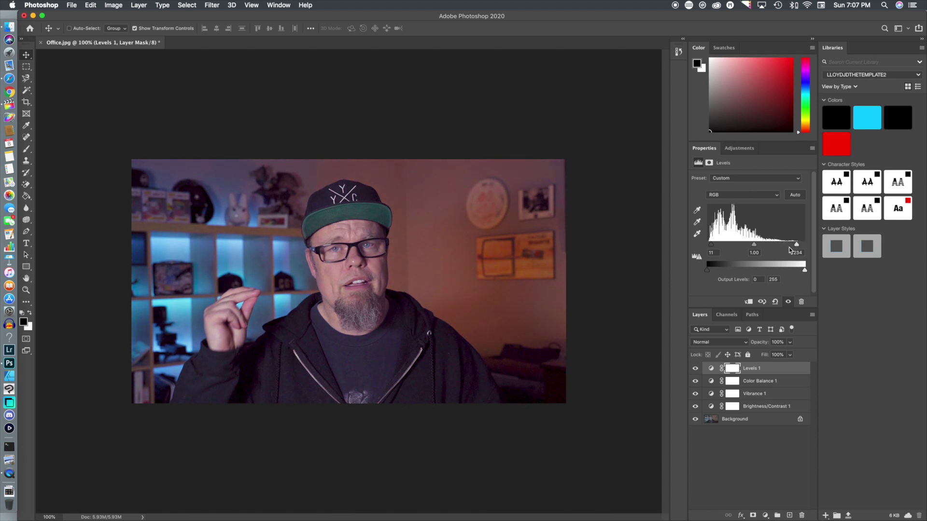
drag(711, 245, 717, 248)
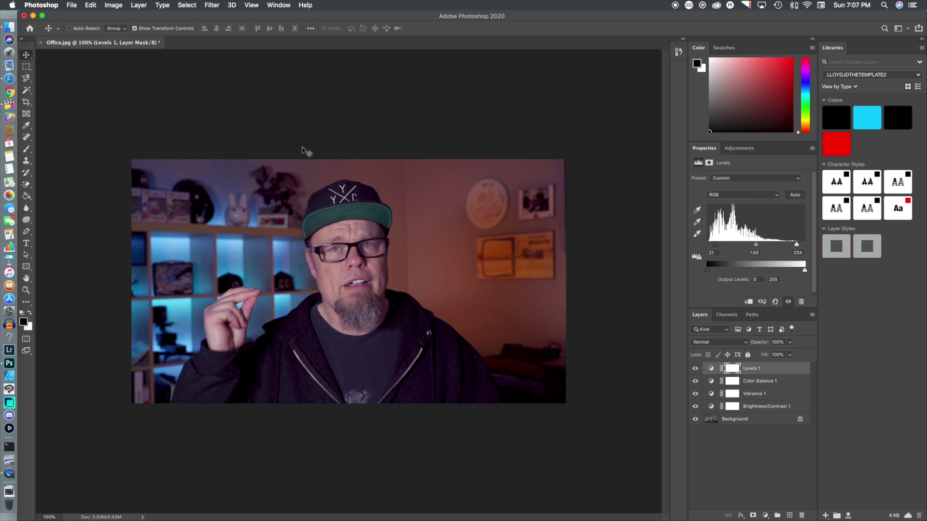
Export the grade as the CUBE lookup table Office to the Desktop, then hide Photoshop.
click(71, 4)
mouse_move(144, 134)
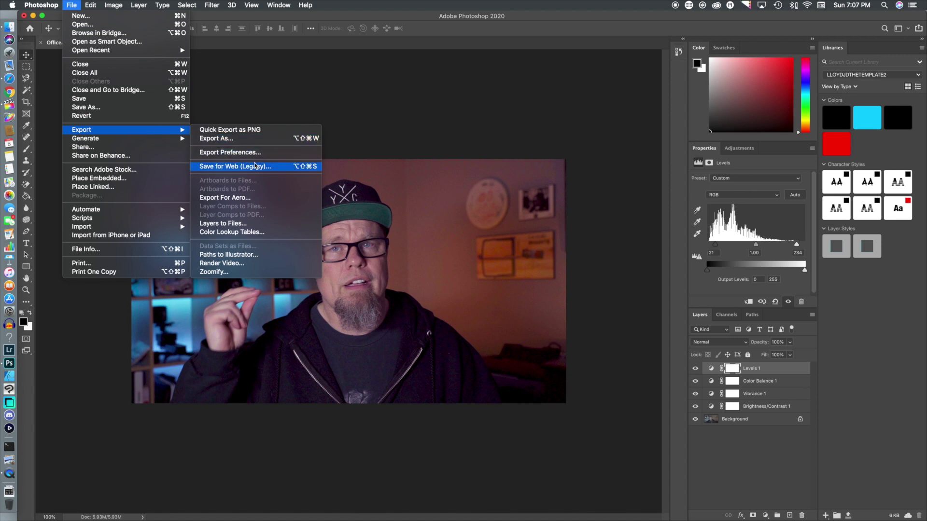
click(255, 233)
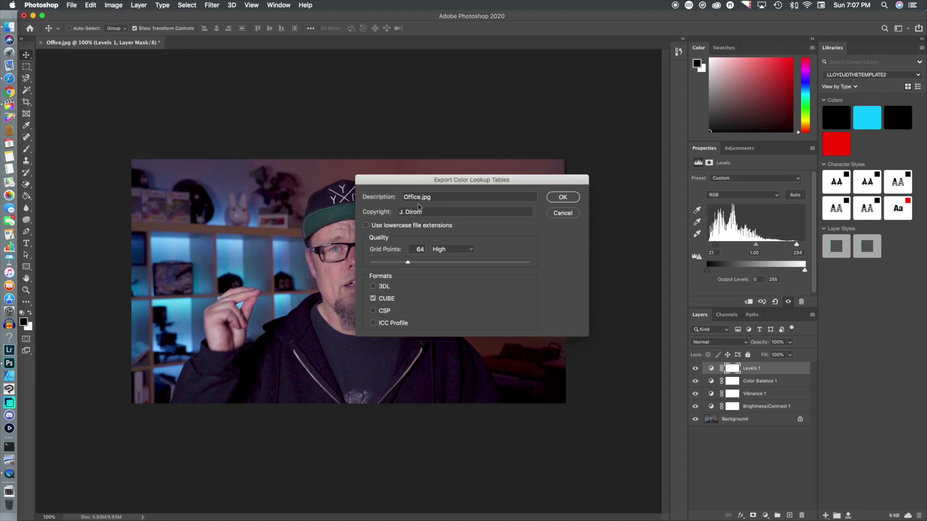
click(560, 199)
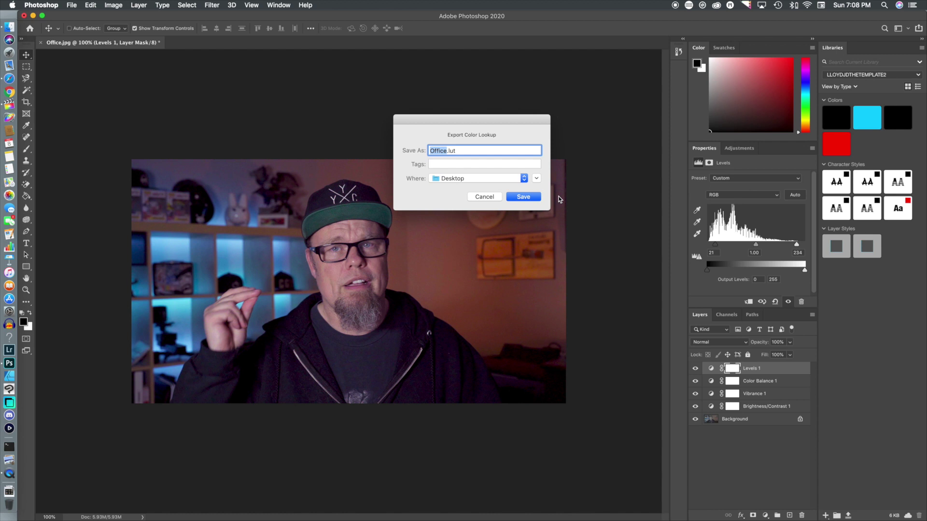
click(533, 197)
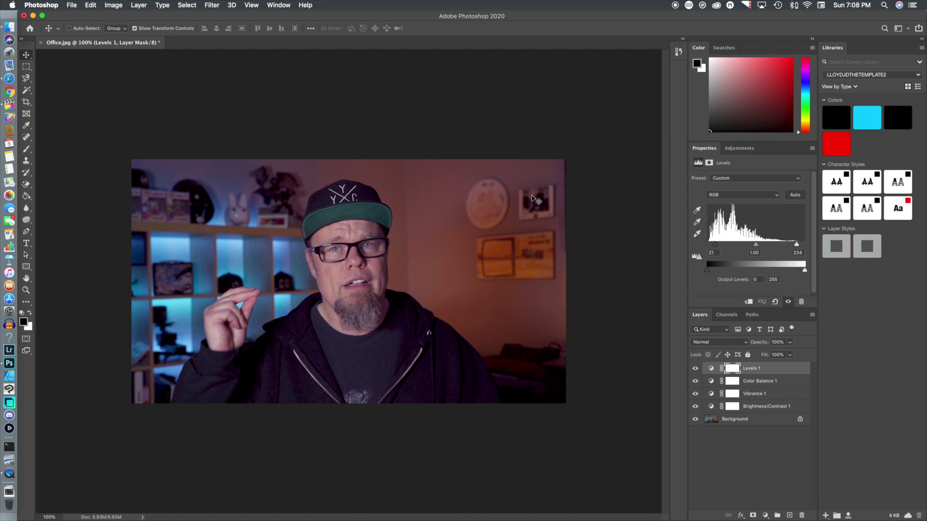
click(44, 5)
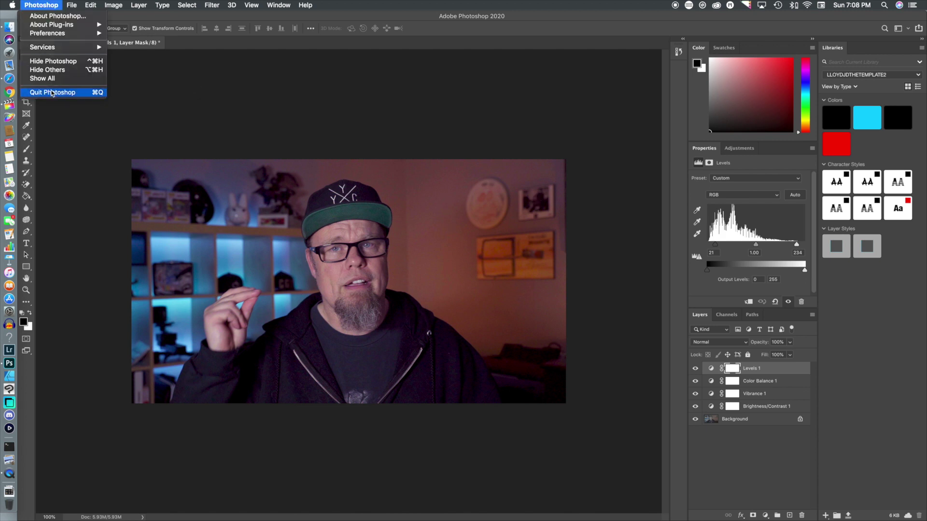
click(53, 60)
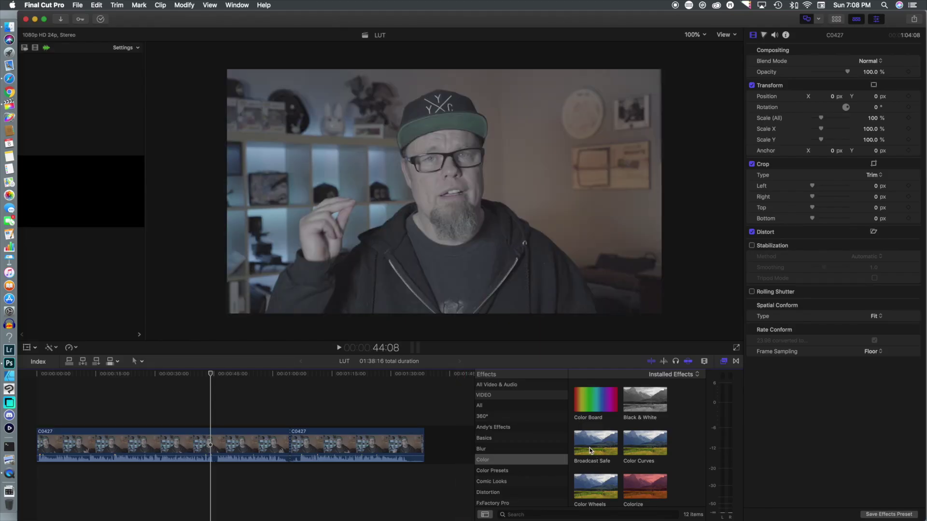
Apply the Custom LUT effect to the first C0427 clip.
scroll(589, 451, down, 2)
scroll(586, 448, up, 2)
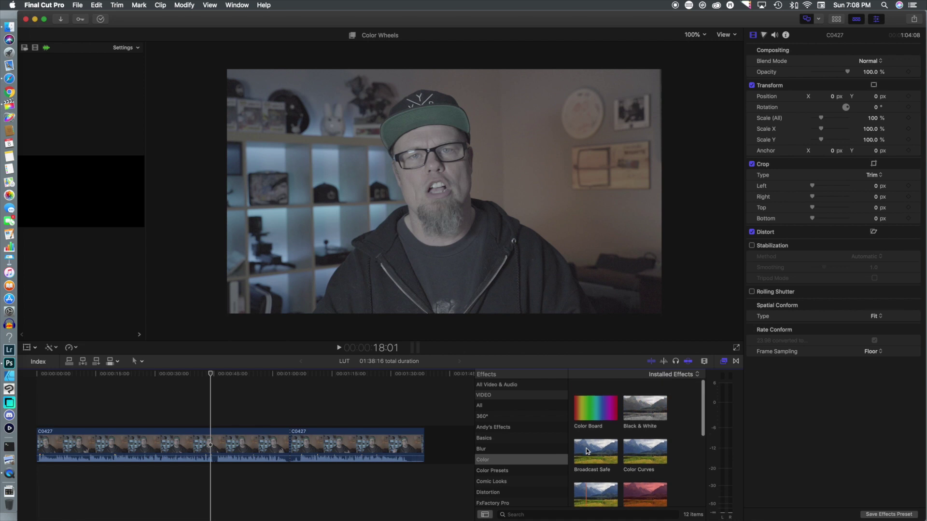
scroll(586, 448, down, 10)
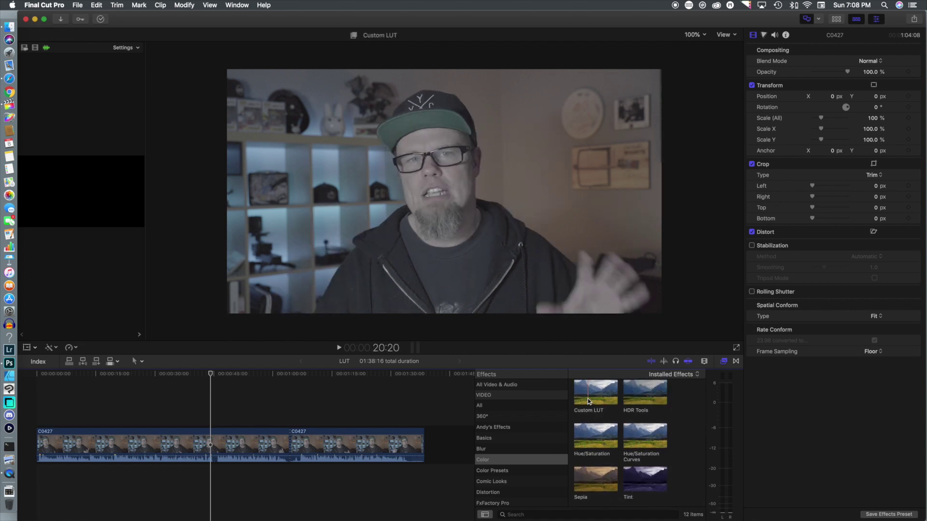
drag(587, 398, 191, 444)
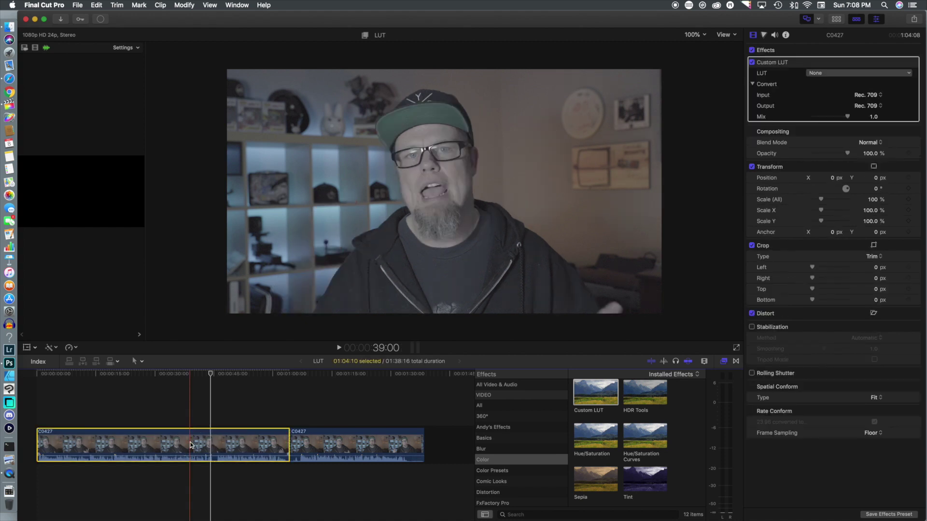
Load the Office.CUBE file from the Desktop as the clip's custom LUT.
click(824, 74)
click(833, 116)
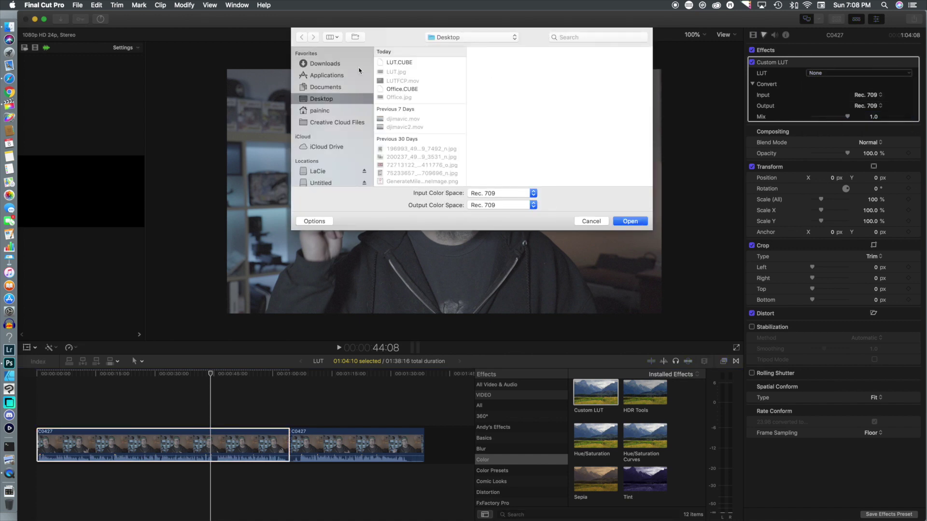
click(400, 63)
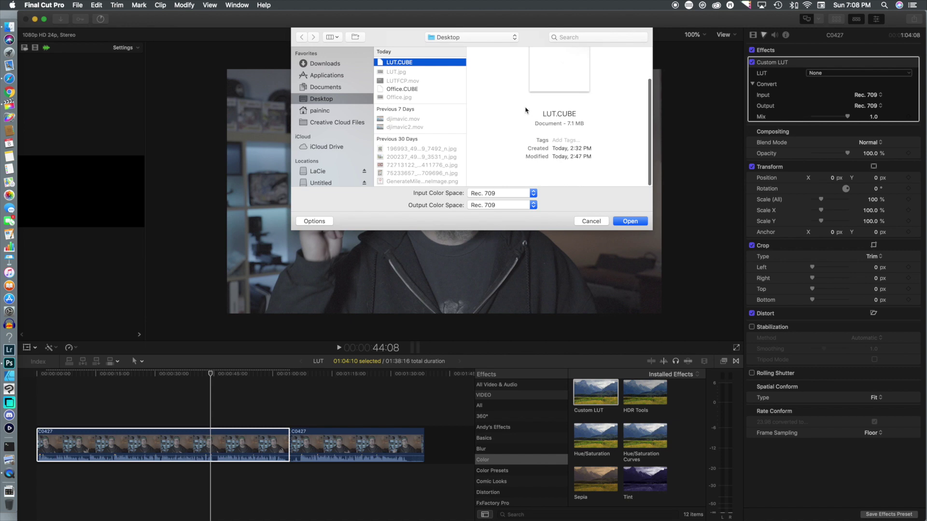
click(394, 90)
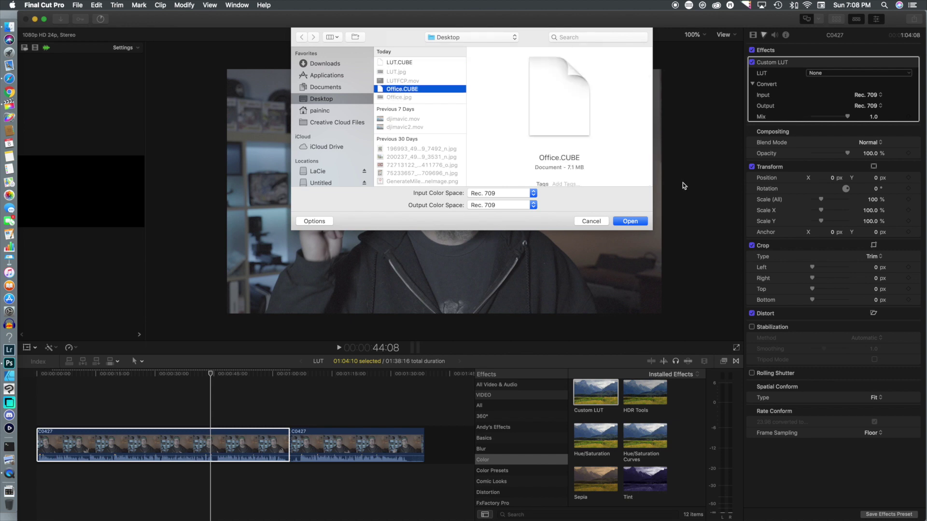
click(627, 224)
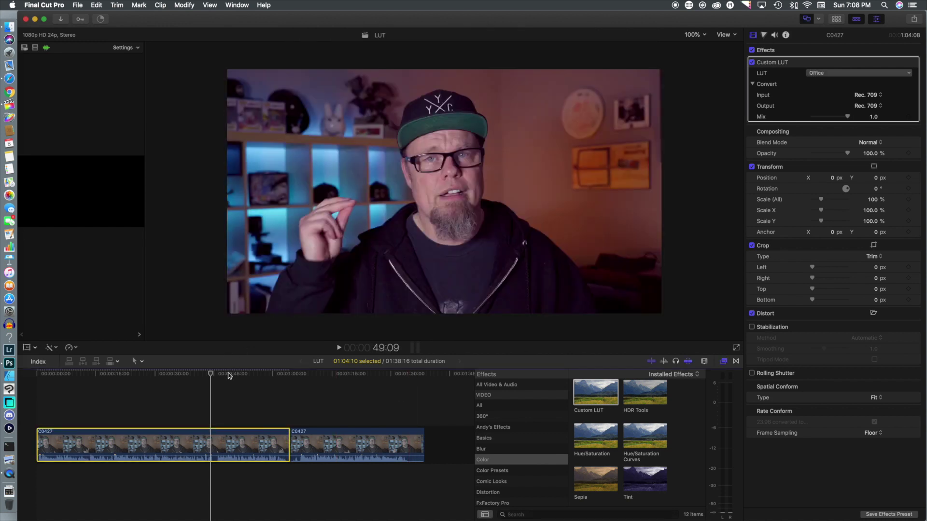
Add Custom LUT to the second clip, set its LUT to Office, and review the result.
drag(230, 376, 305, 386)
drag(603, 397, 362, 443)
click(360, 443)
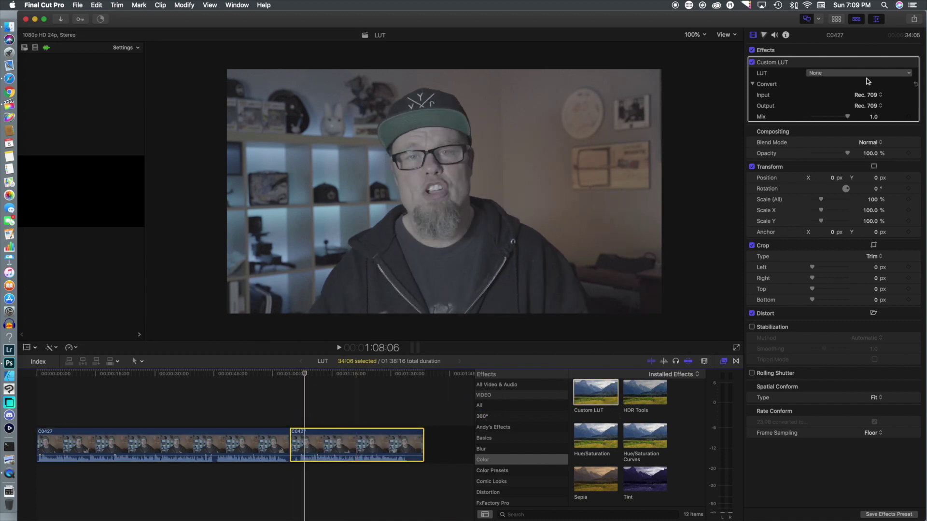
click(846, 74)
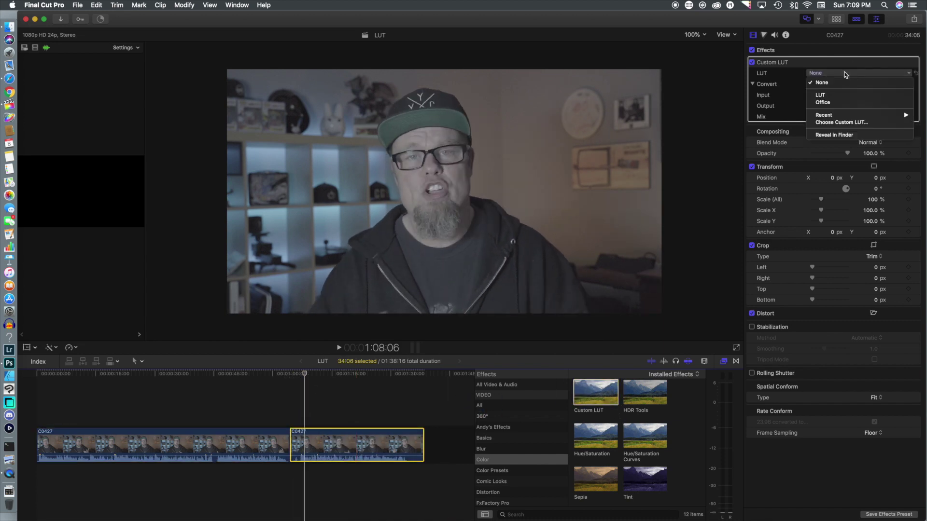
click(832, 105)
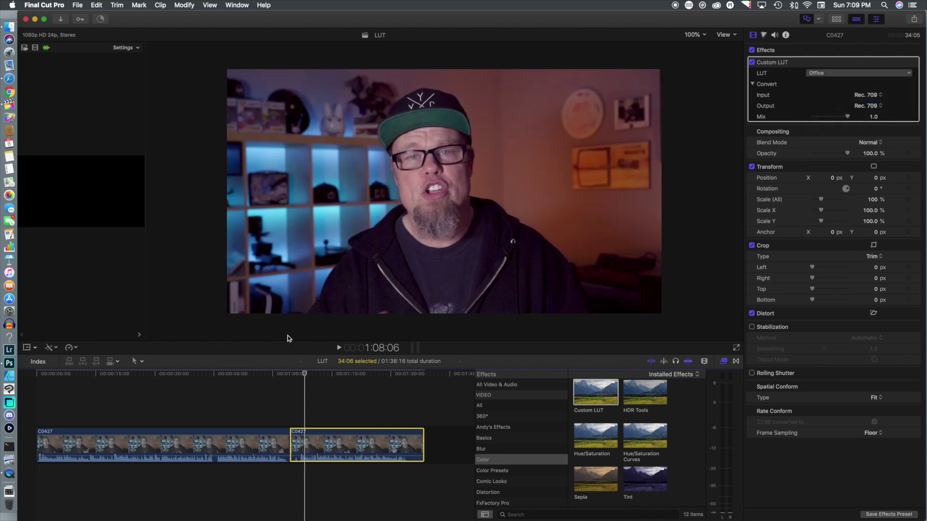
mouse_move(306, 373)
mouse_down()
mouse_move(261, 373)
mouse_move(310, 380)
mouse_up()
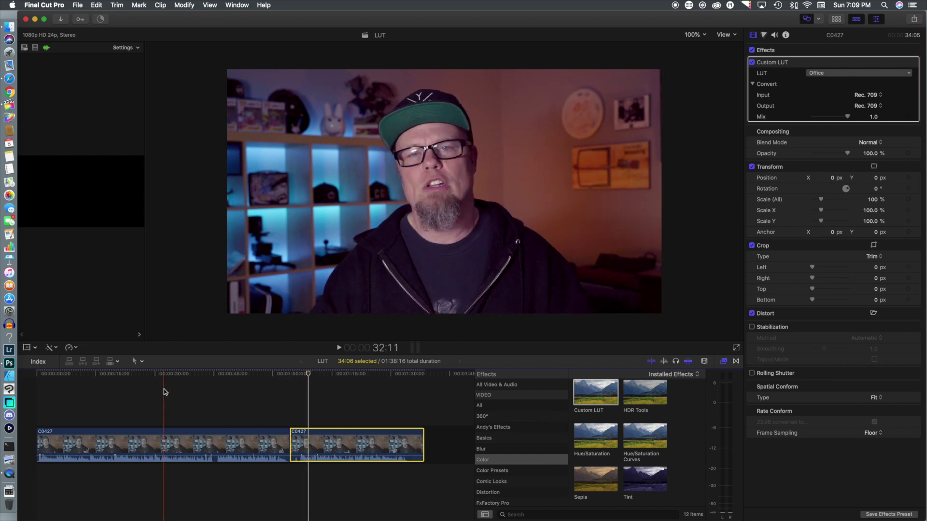